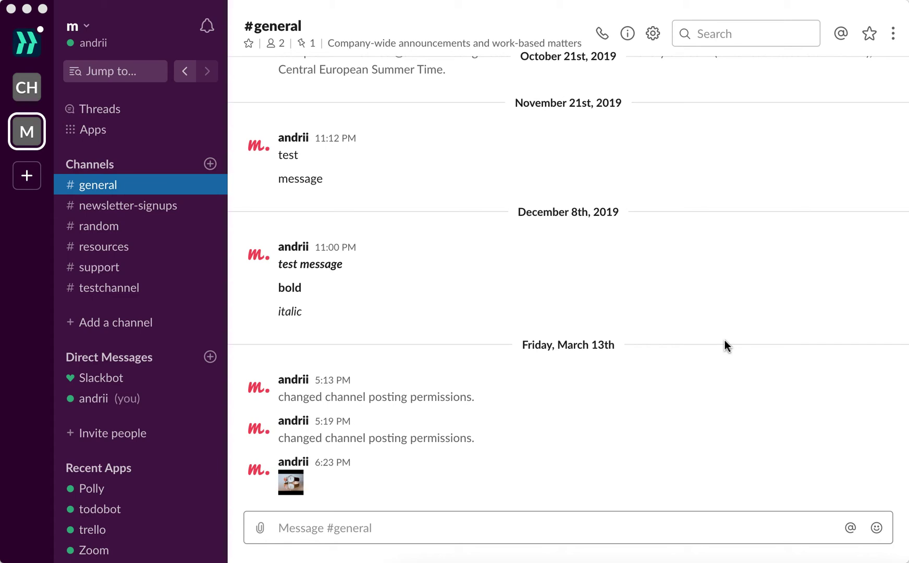
# - Switch the Messages & Media message theme from Clean to Compact in Preferences
pyautogui.click(86, 32)
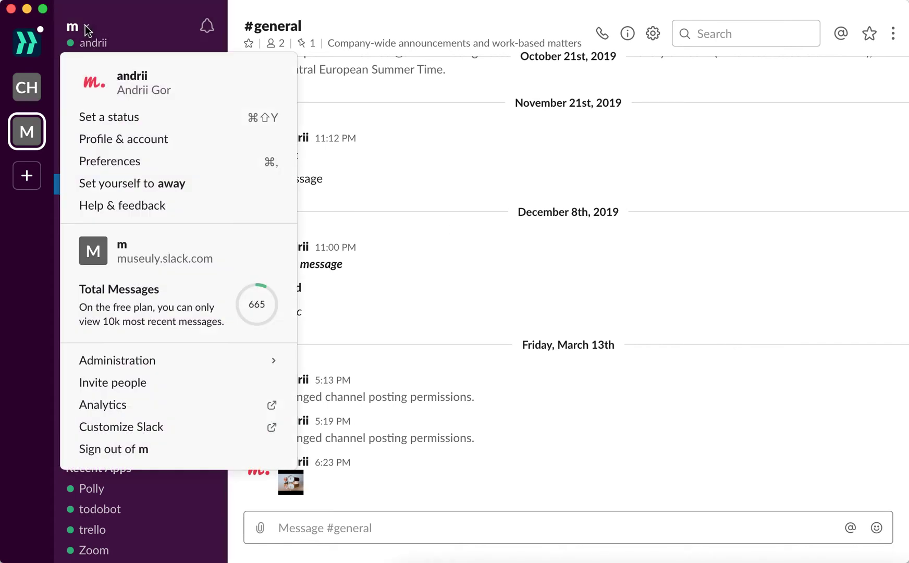
pyautogui.click(118, 170)
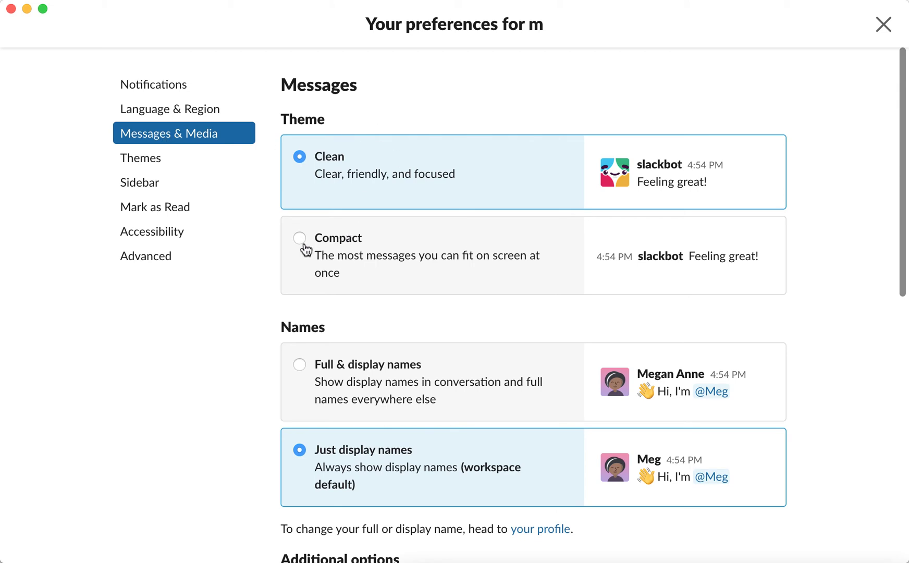
pyautogui.click(305, 249)
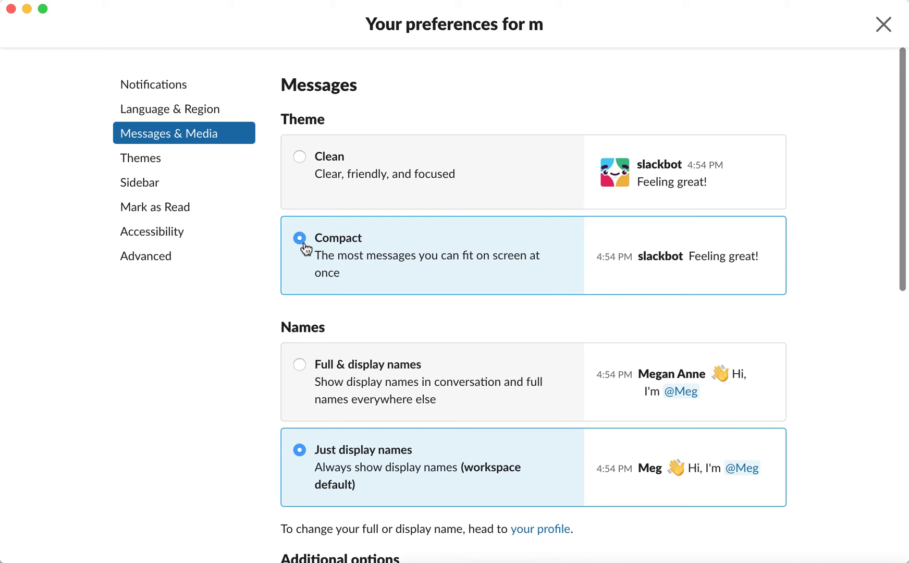
# - Toggle the theme to Clean, then back to Compact, and preview #general in Compact
pyautogui.click(300, 158)
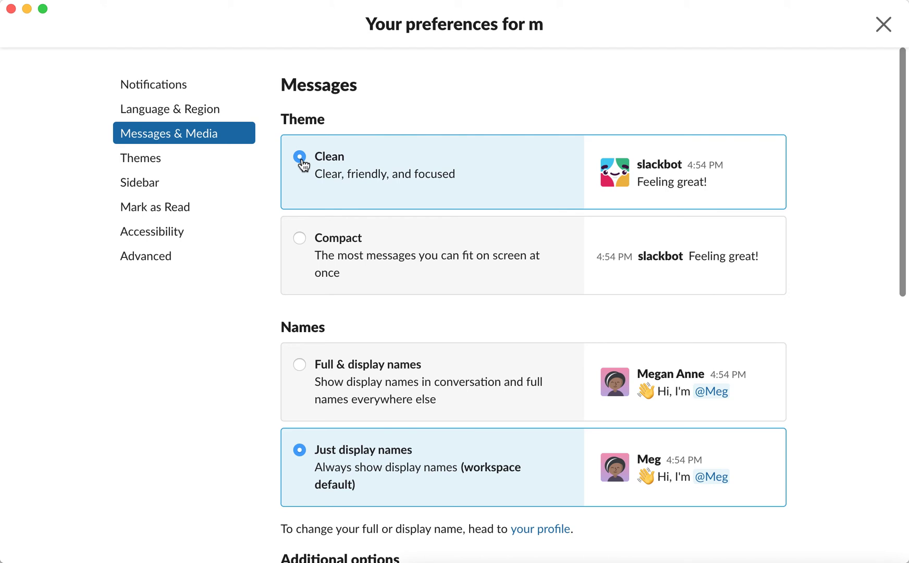
pyautogui.scroll(-1, 463, 264)
pyautogui.scroll(-3, 462, 264)
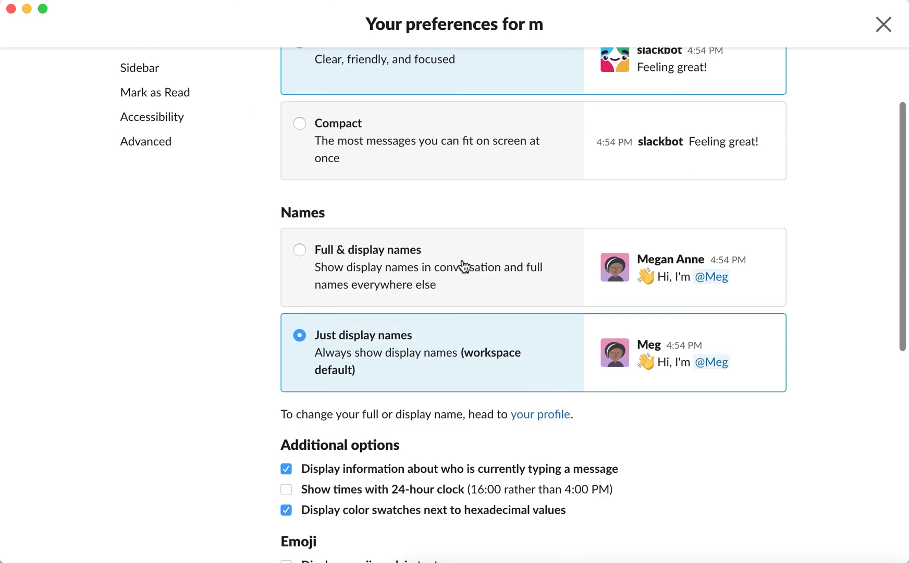
pyautogui.scroll(4, 463, 266)
pyautogui.click(320, 250)
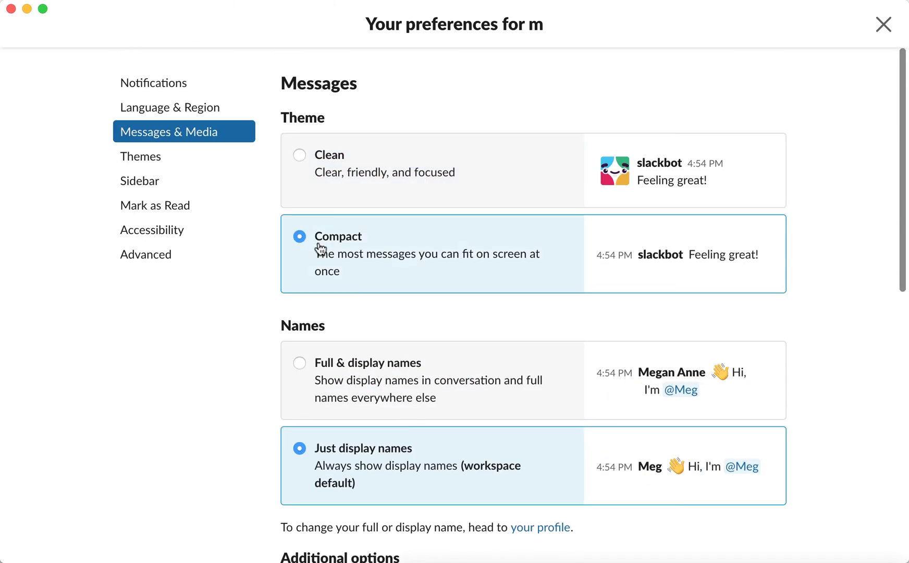
pyautogui.click(882, 26)
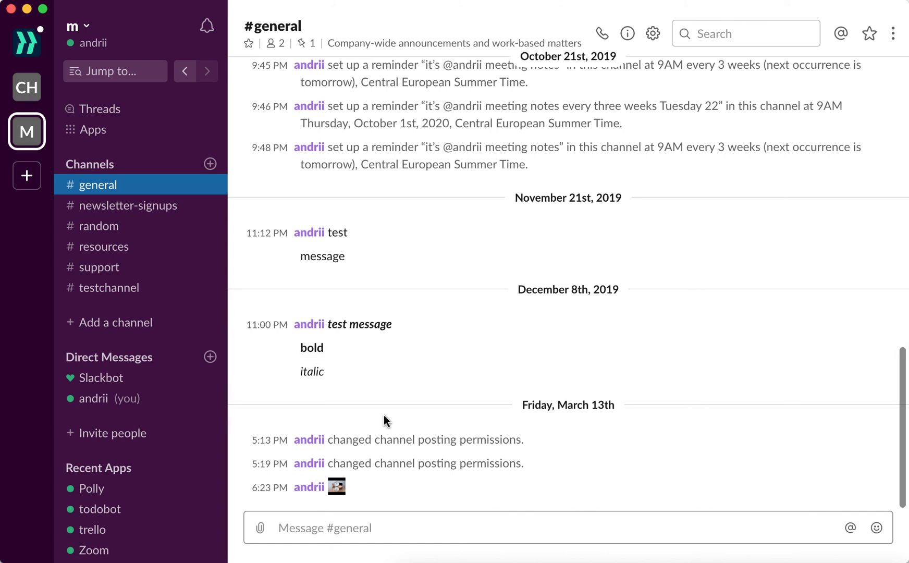
pyautogui.scroll(5, 383, 415)
pyautogui.scroll(-5, 384, 415)
# - Reopen Preferences, restore the Clean message theme, and return to #general
pyautogui.click(89, 38)
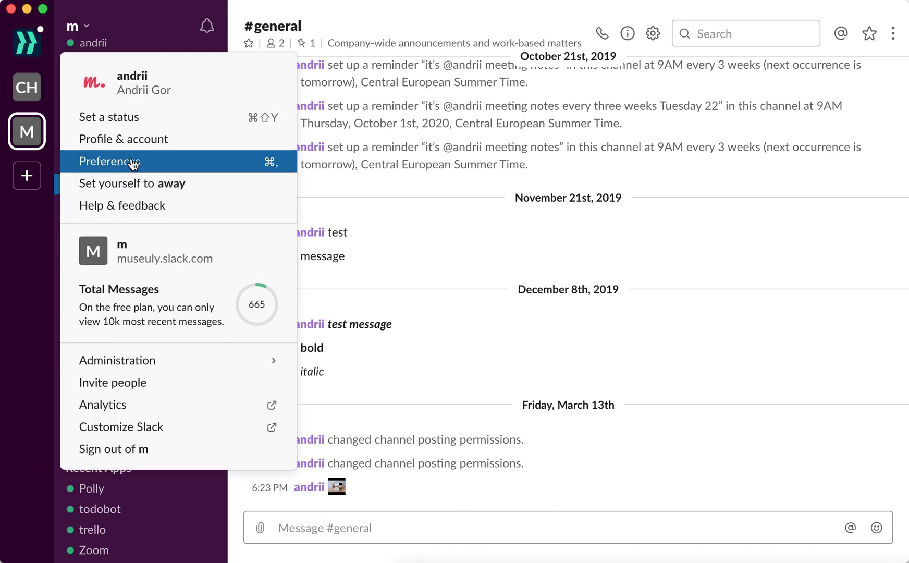
pyautogui.click(133, 162)
pyautogui.click(386, 177)
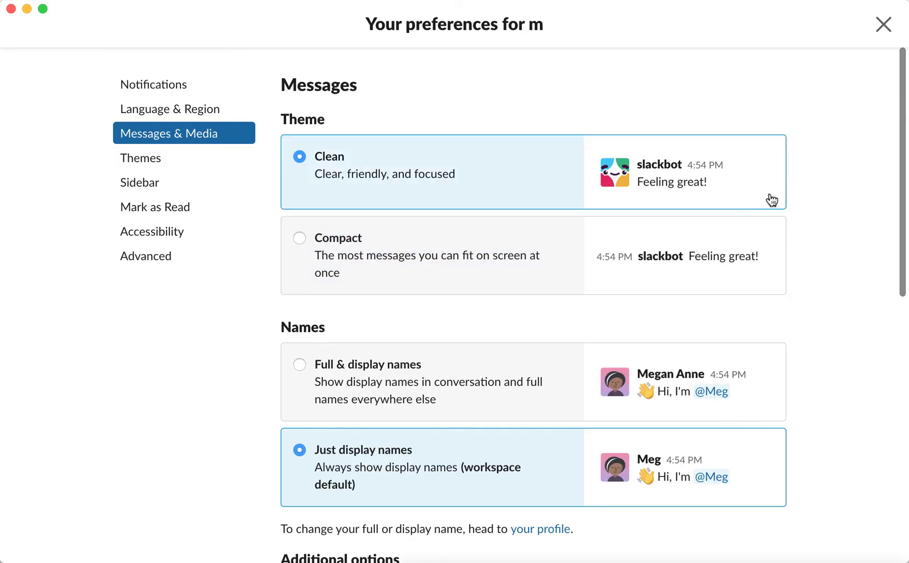
pyautogui.click(883, 28)
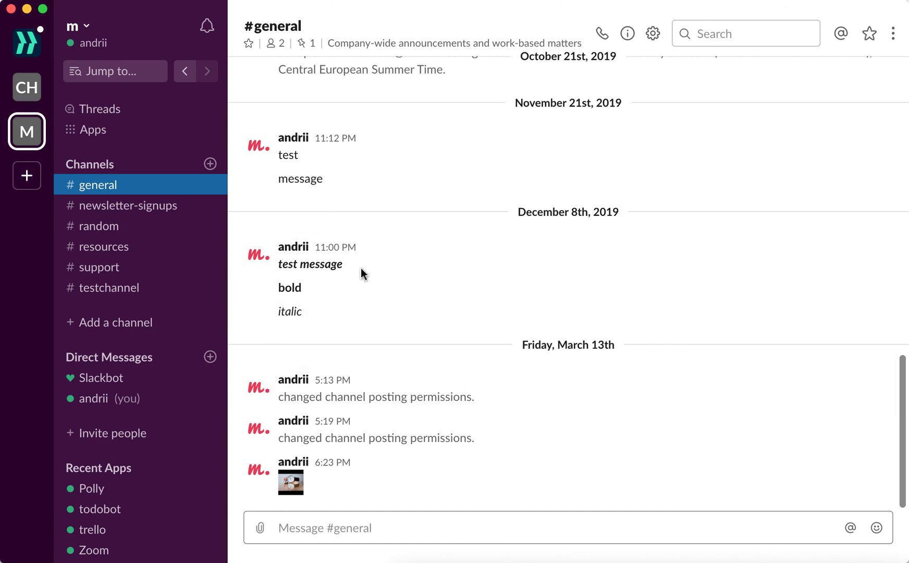
pyautogui.scroll(3, 396, 244)
pyautogui.scroll(3, 395, 244)
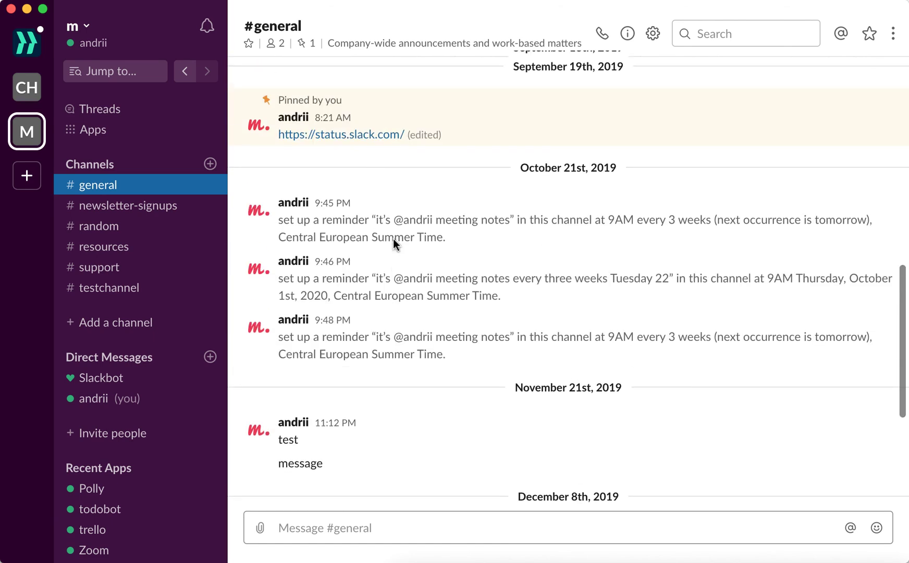
pyautogui.scroll(-6, 395, 244)
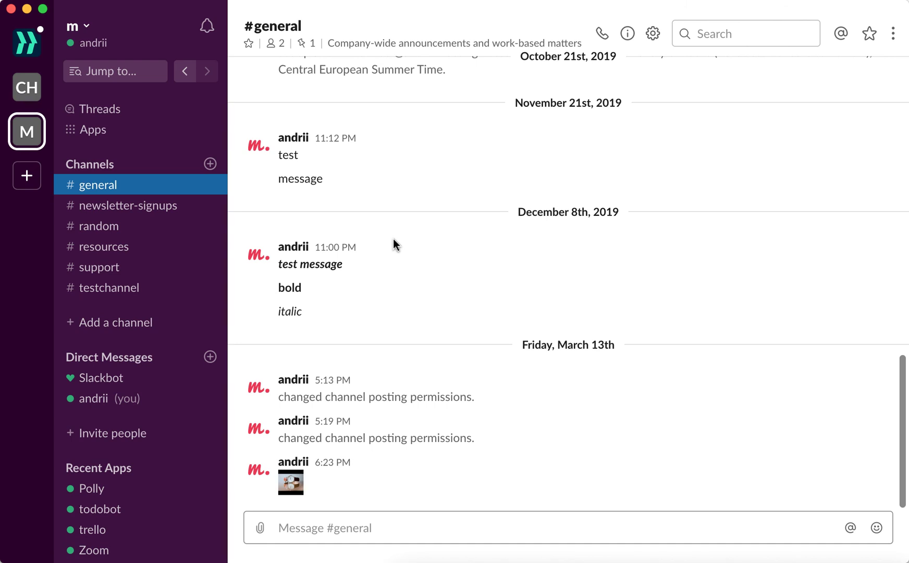